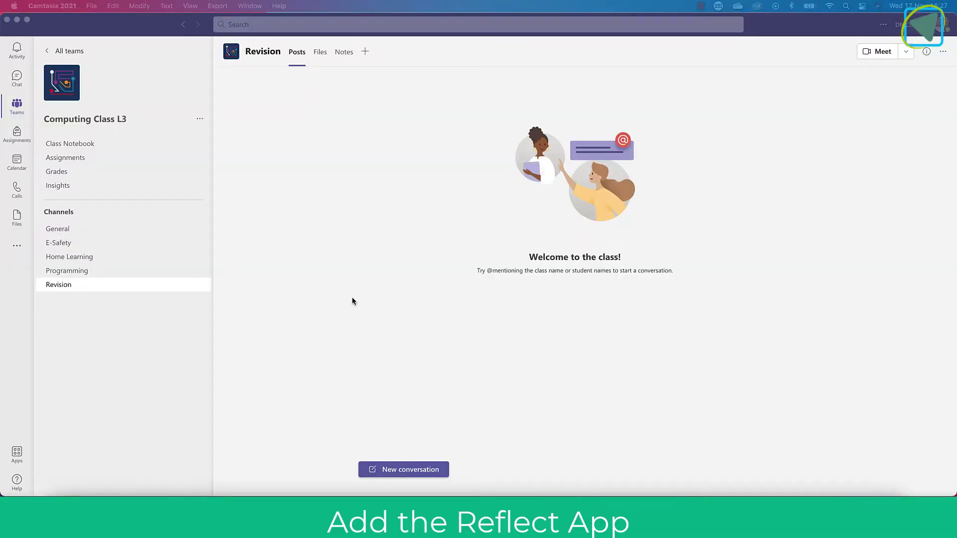
From a new Revision channel conversation, find the 'reflect' messaging extension and start a Reflect check-in.
{"action": "left_click", "coordinate": [399, 469]}
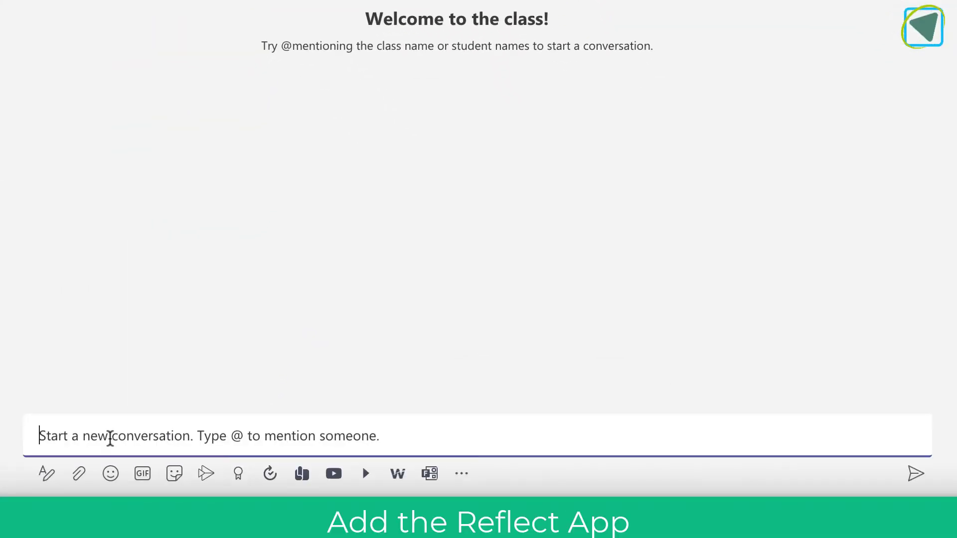
{"action": "left_click", "coordinate": [463, 475]}
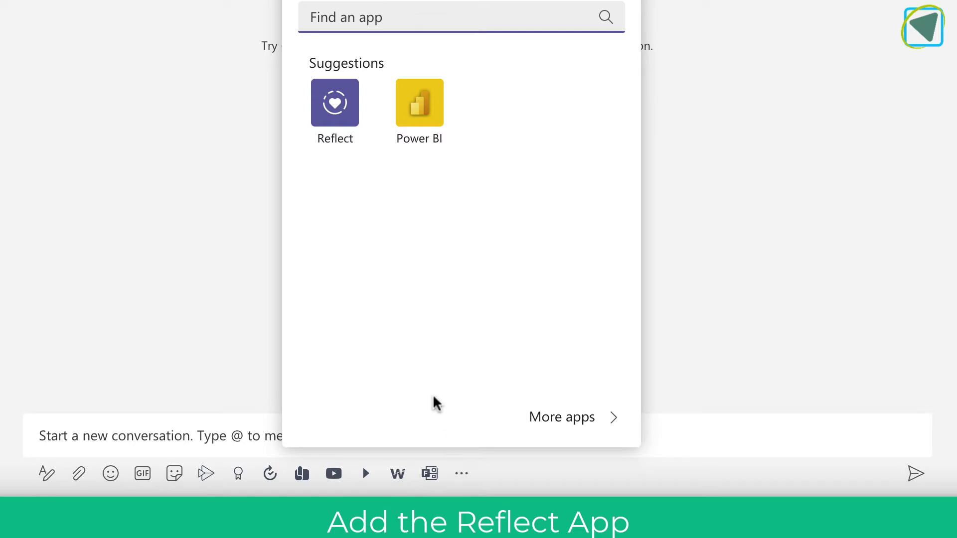
{"action": "type", "text": "reflect"}
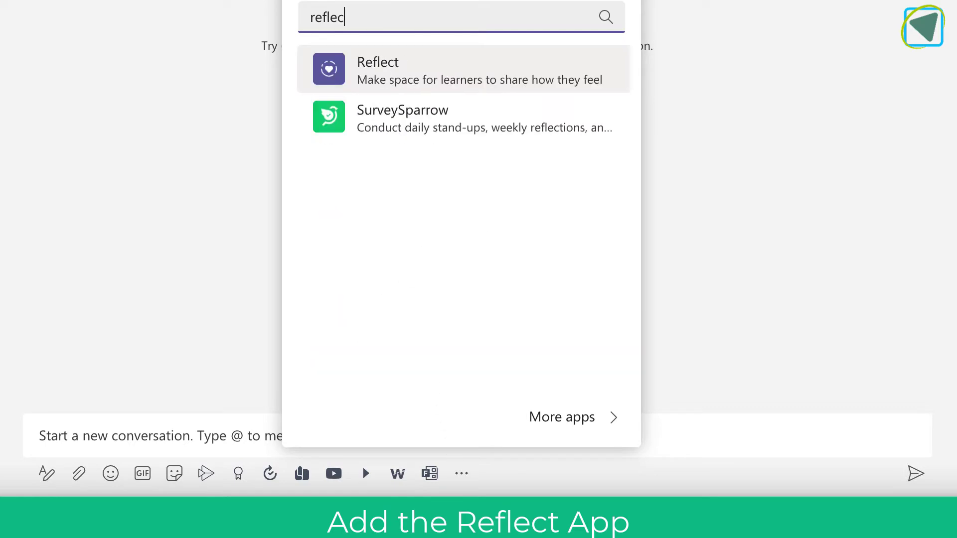
{"action": "left_click", "coordinate": [458, 73]}
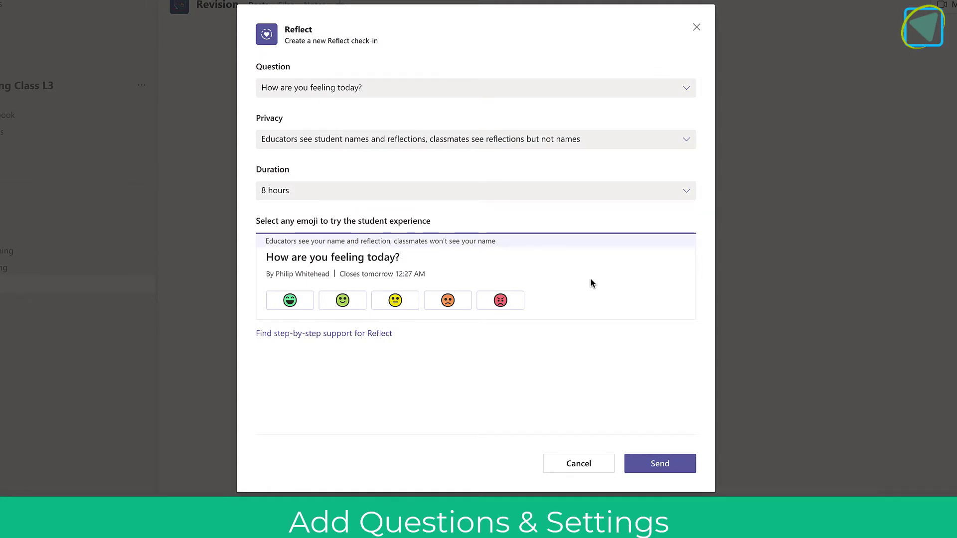
Pick 'How are you feeling today?' as the question, keeping the default privacy and 8-hour duration.
{"action": "left_click", "coordinate": [692, 90]}
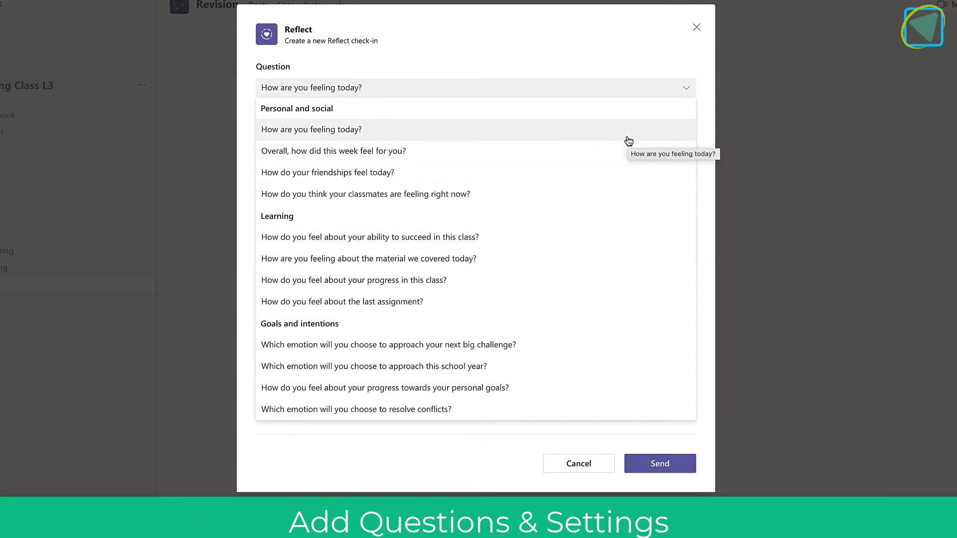
{"action": "left_click", "coordinate": [629, 140]}
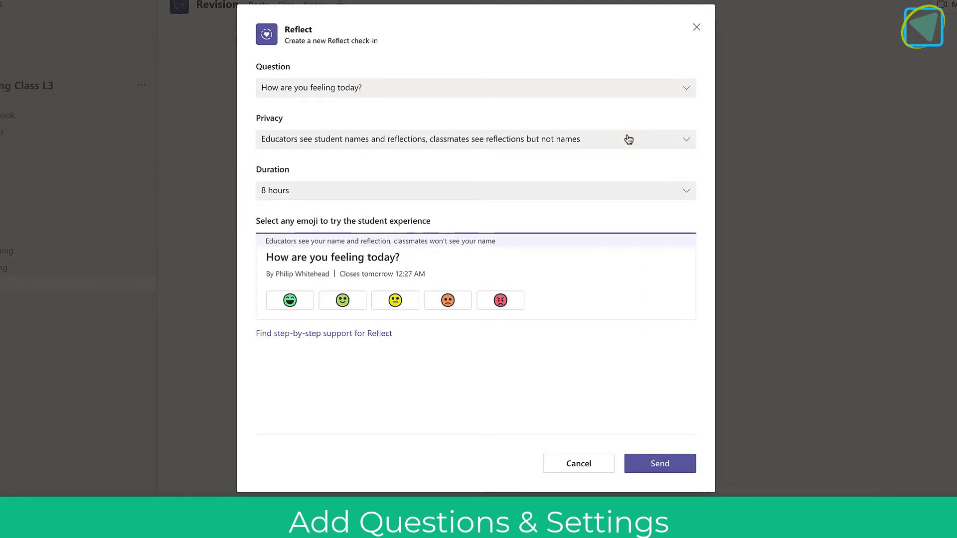
{"action": "left_click", "coordinate": [630, 146]}
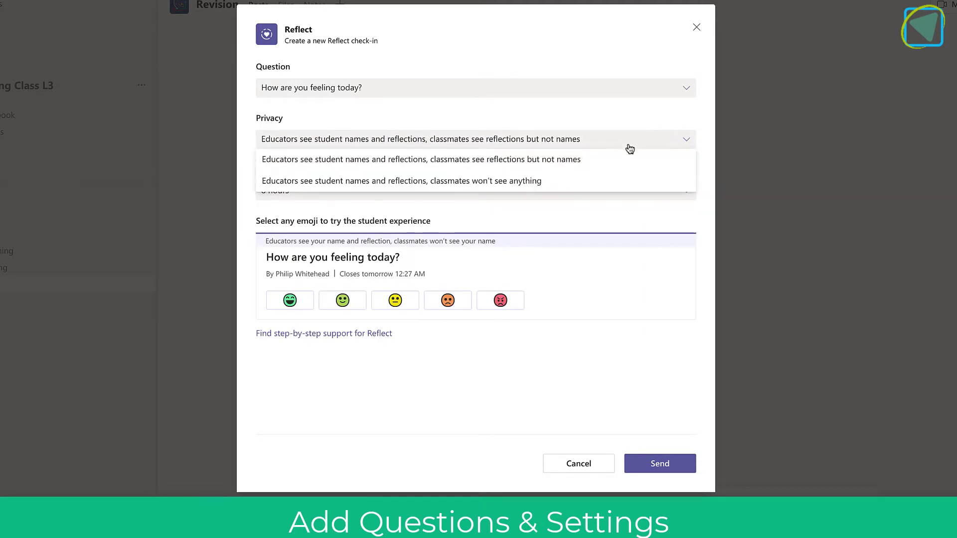
{"action": "left_click", "coordinate": [630, 147]}
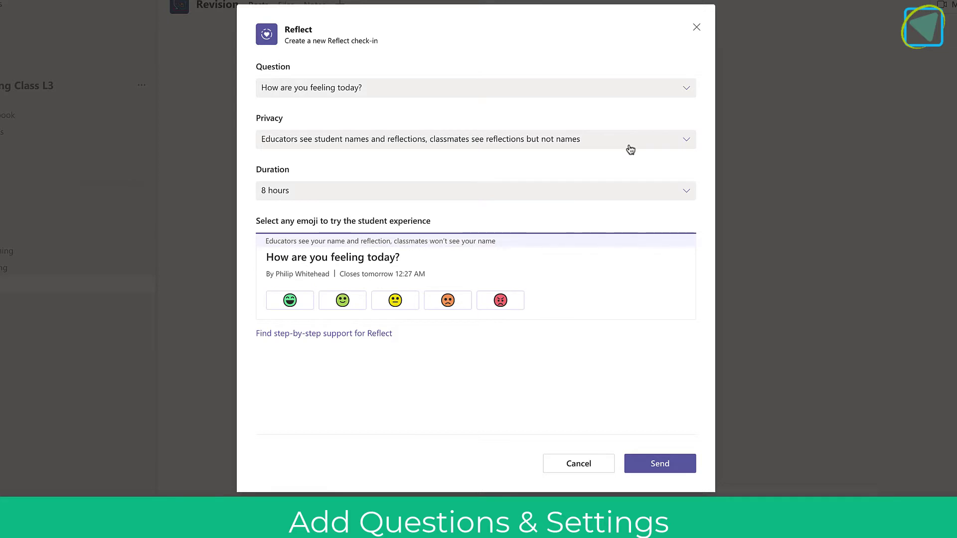
{"action": "left_click", "coordinate": [632, 200]}
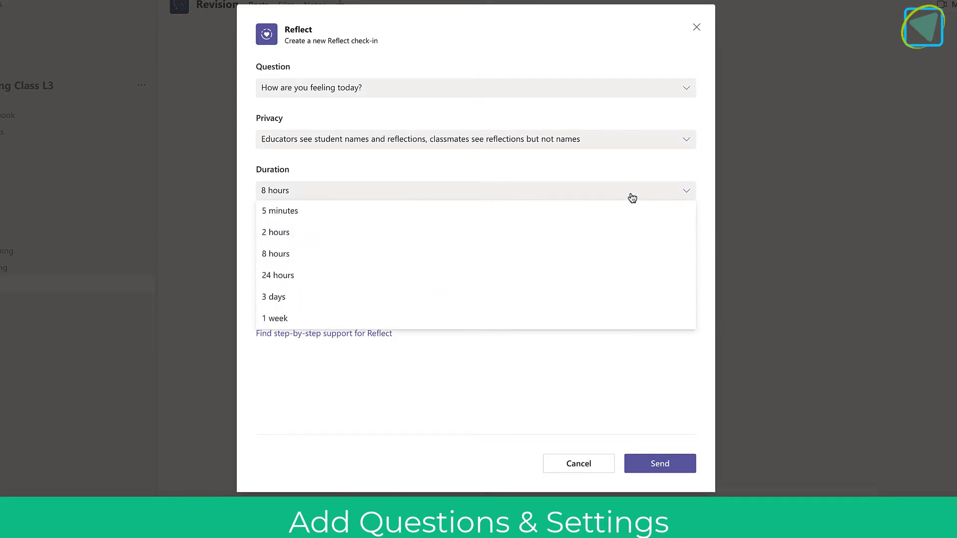
{"action": "left_click", "coordinate": [633, 197]}
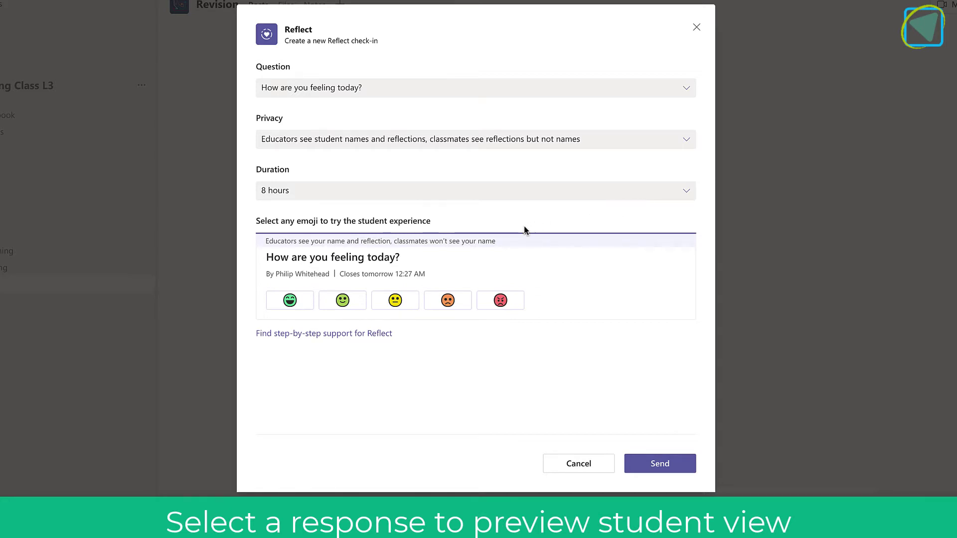
Preview a student's 'motivated' response to the check-in, then exit the student view.
{"action": "left_click", "coordinate": [344, 302]}
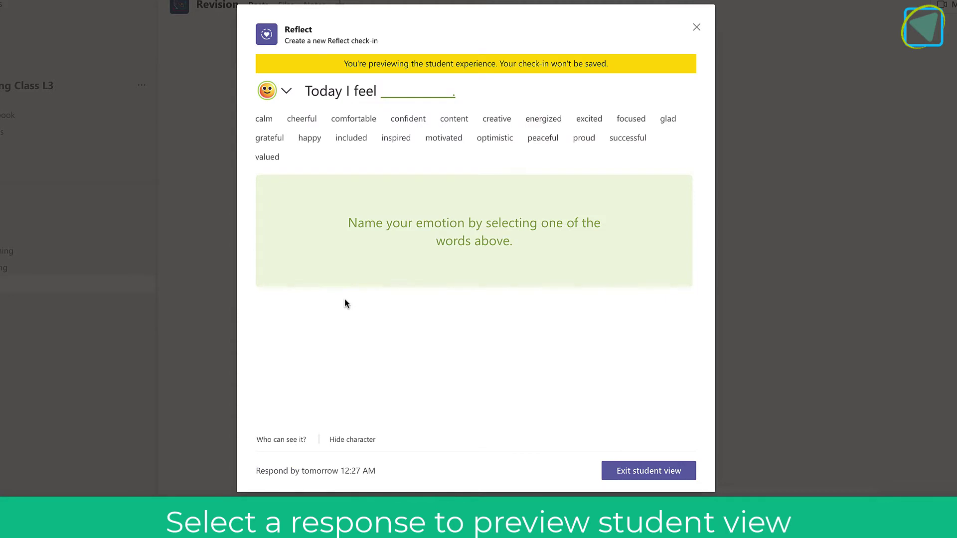
{"action": "mouse_move", "coordinate": [360, 122]}
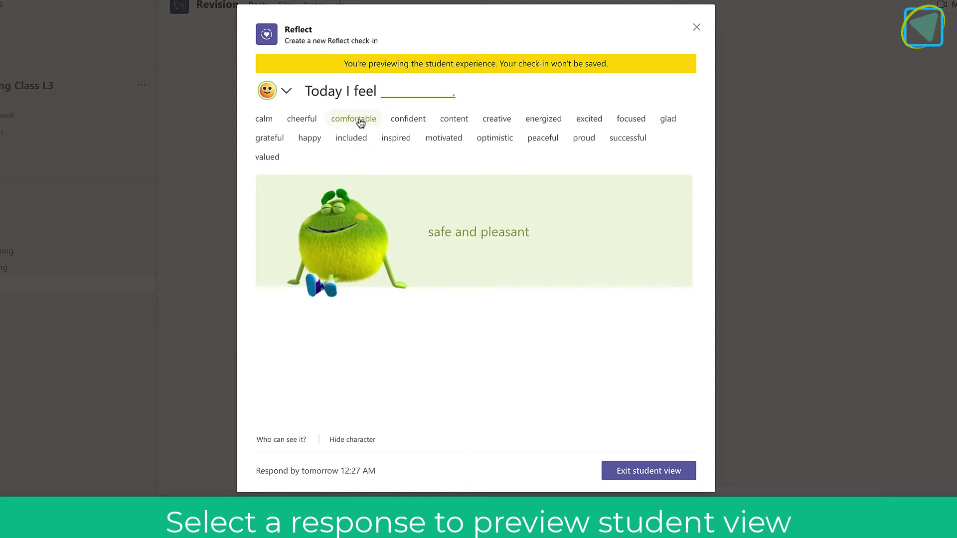
{"action": "mouse_move", "coordinate": [401, 124]}
{"action": "mouse_move", "coordinate": [398, 143]}
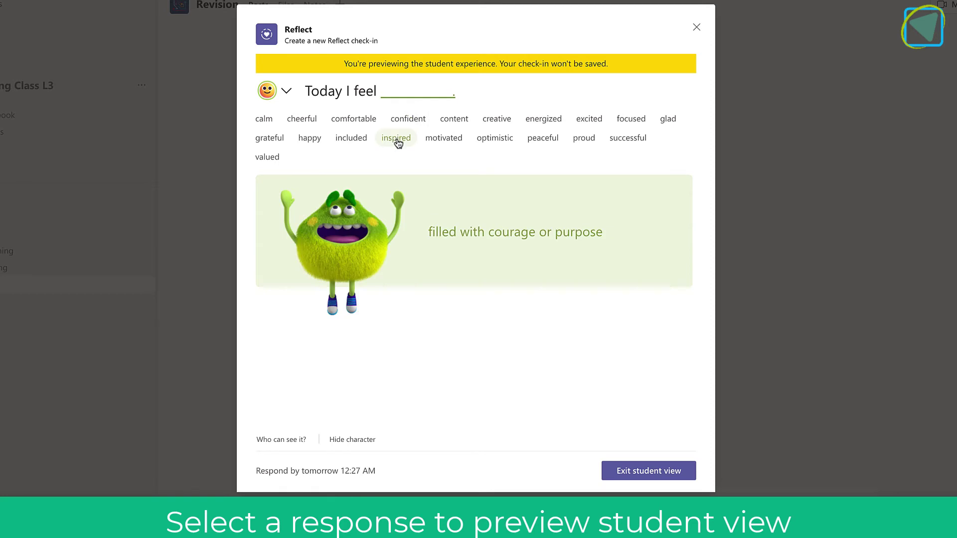
{"action": "left_click", "coordinate": [441, 143]}
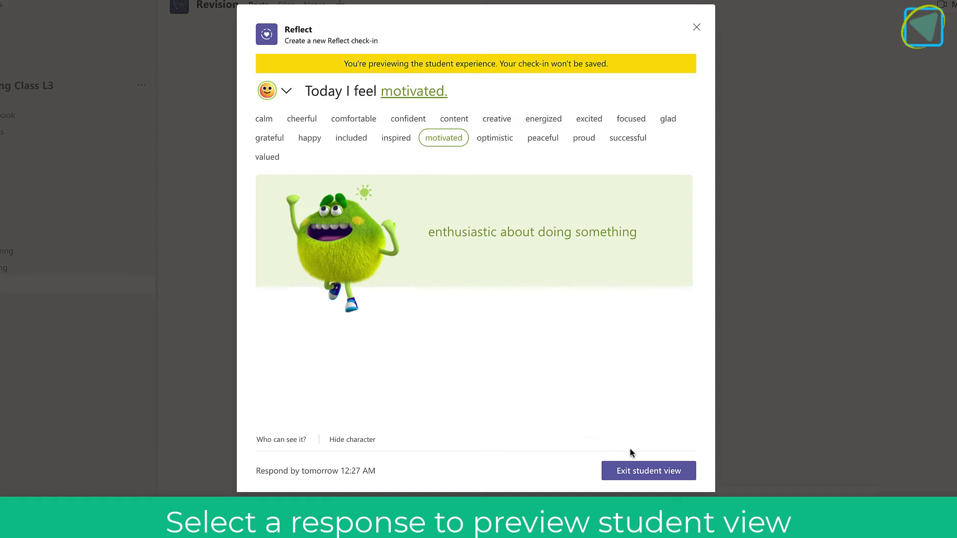
{"action": "left_click", "coordinate": [647, 471]}
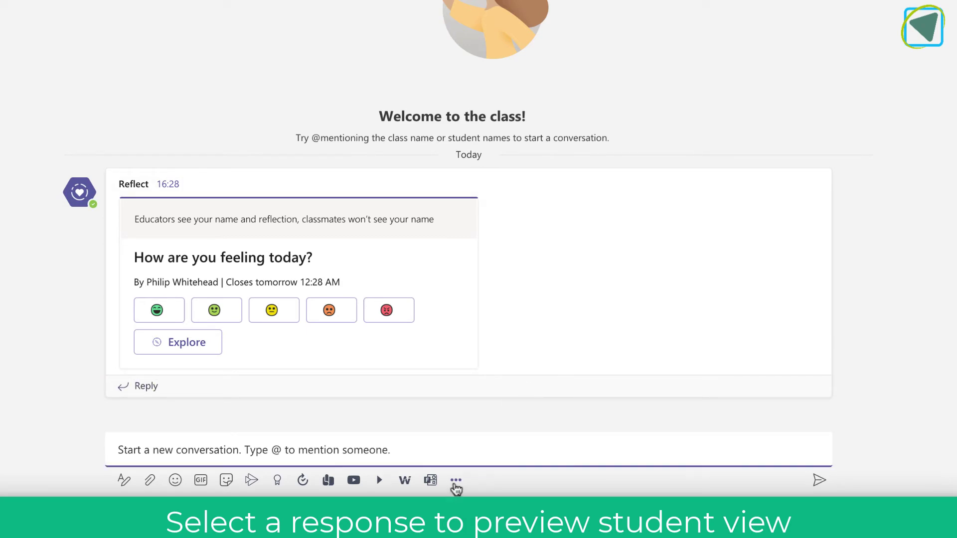
Send a second Reflect check-in asking about ability to succeed in this class, hiding reflections from classmates.
{"action": "left_click", "coordinate": [456, 482]}
{"action": "left_click", "coordinate": [354, 194]}
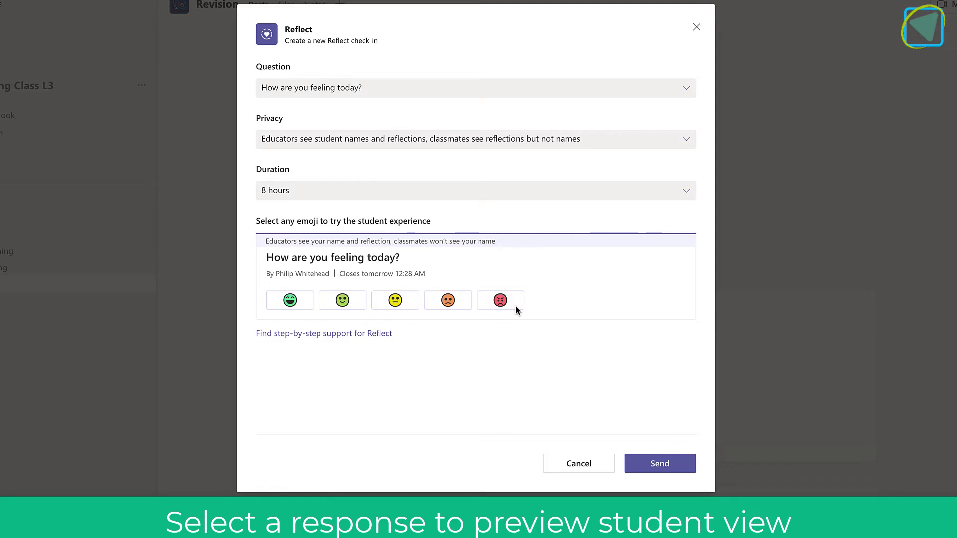
{"action": "left_click", "coordinate": [511, 89]}
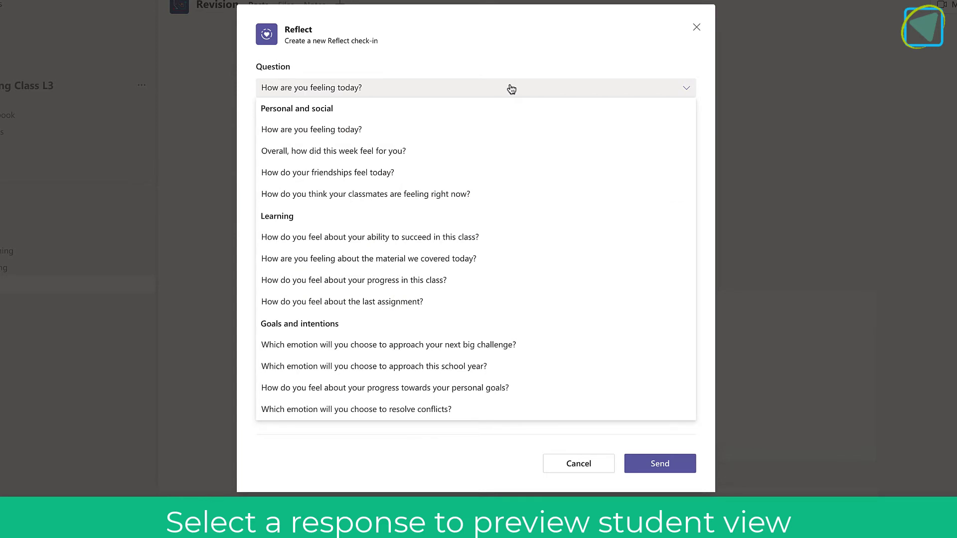
{"action": "left_click", "coordinate": [496, 244]}
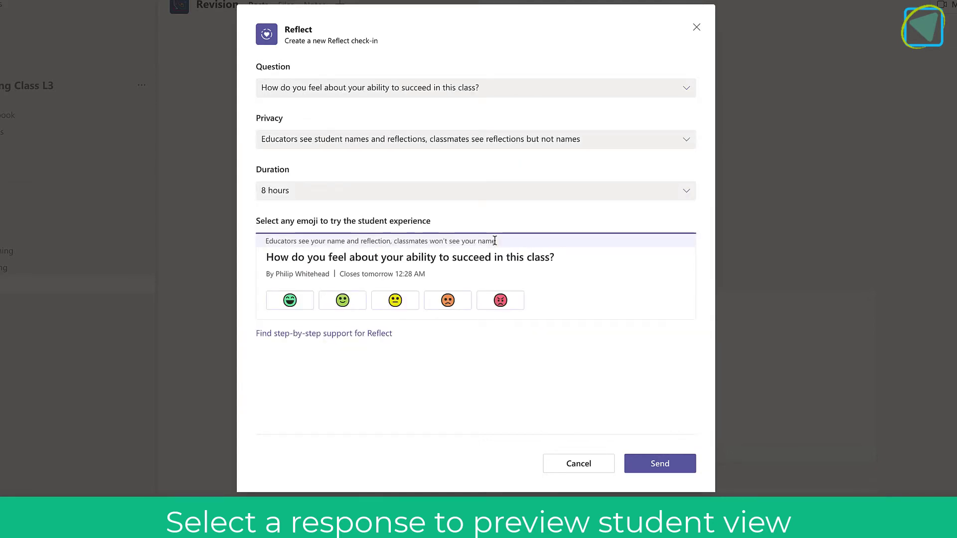
{"action": "left_click", "coordinate": [605, 146]}
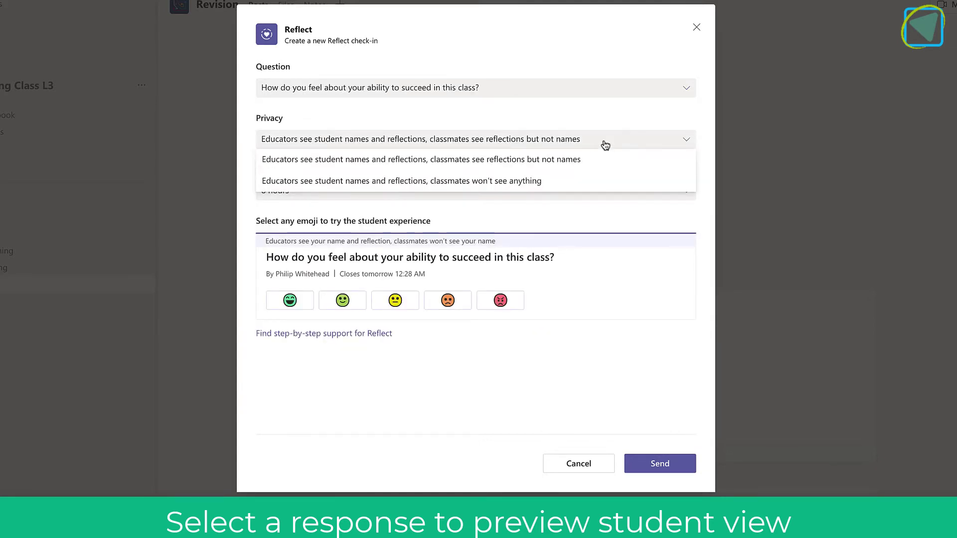
{"action": "left_click", "coordinate": [574, 178]}
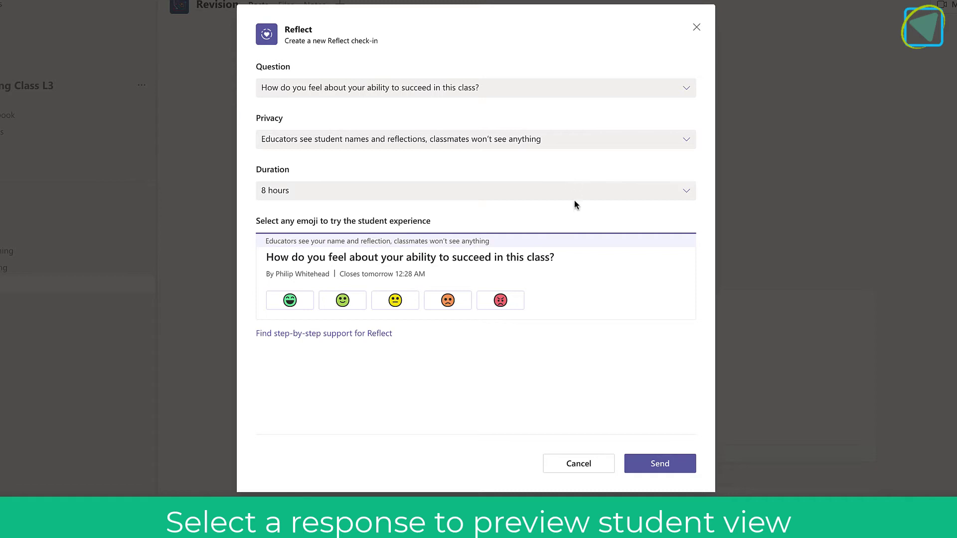
{"action": "left_click", "coordinate": [658, 466]}
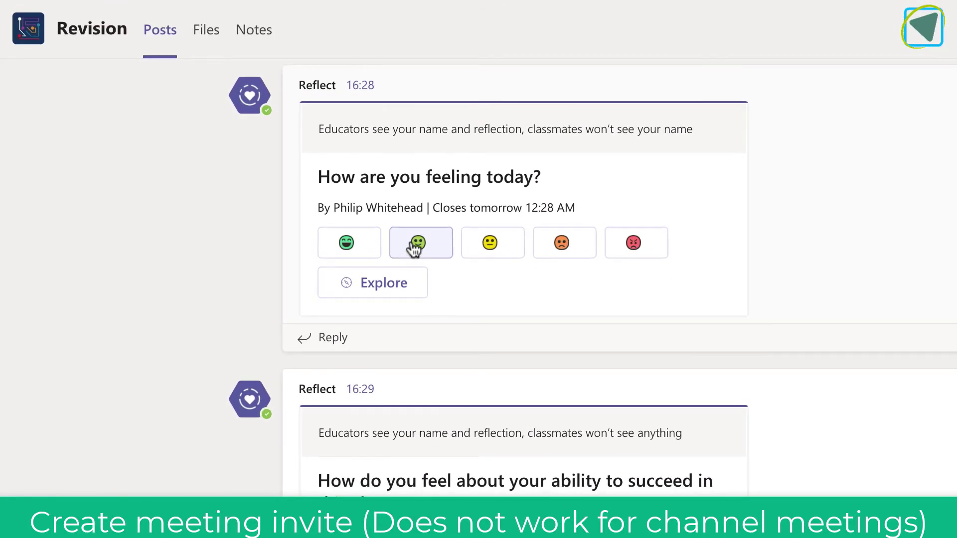
Answer the first check-in with the second emoji and 'confident', submit it and close the confirmation.
{"action": "left_click", "coordinate": [413, 245]}
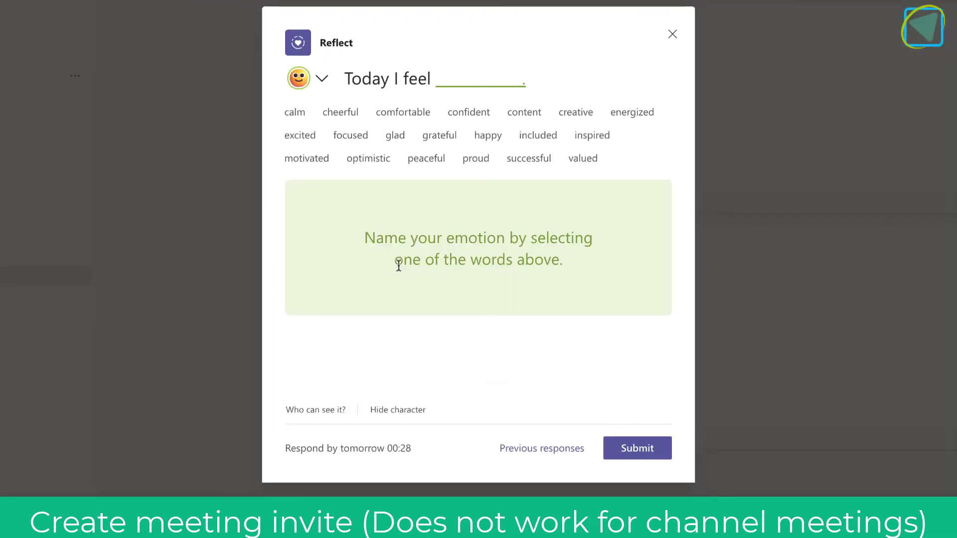
{"action": "left_click", "coordinate": [468, 115]}
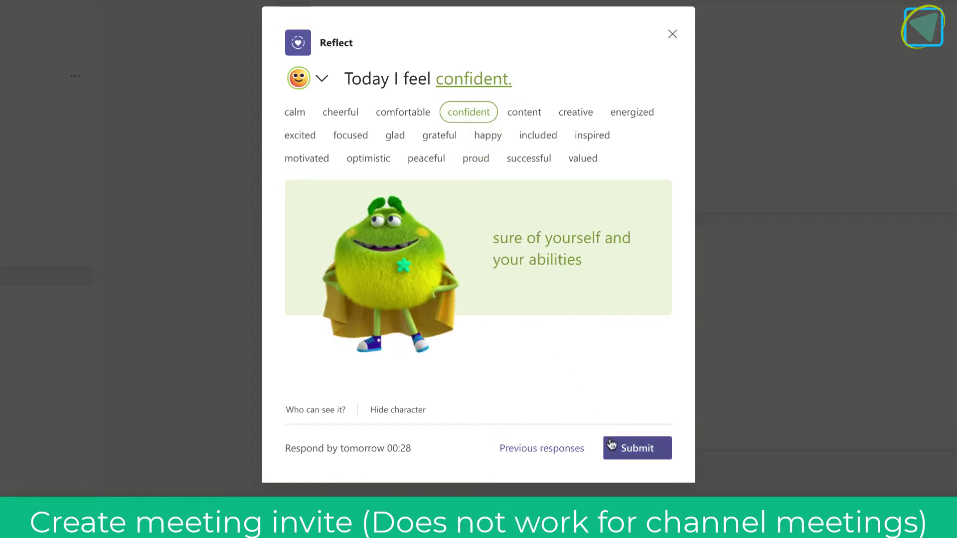
{"action": "left_click", "coordinate": [634, 453]}
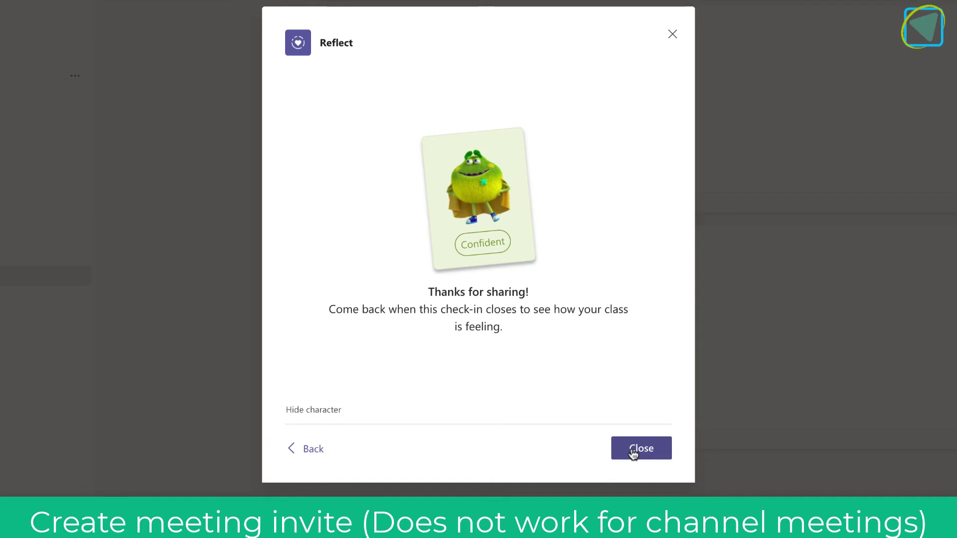
{"action": "left_click", "coordinate": [634, 453]}
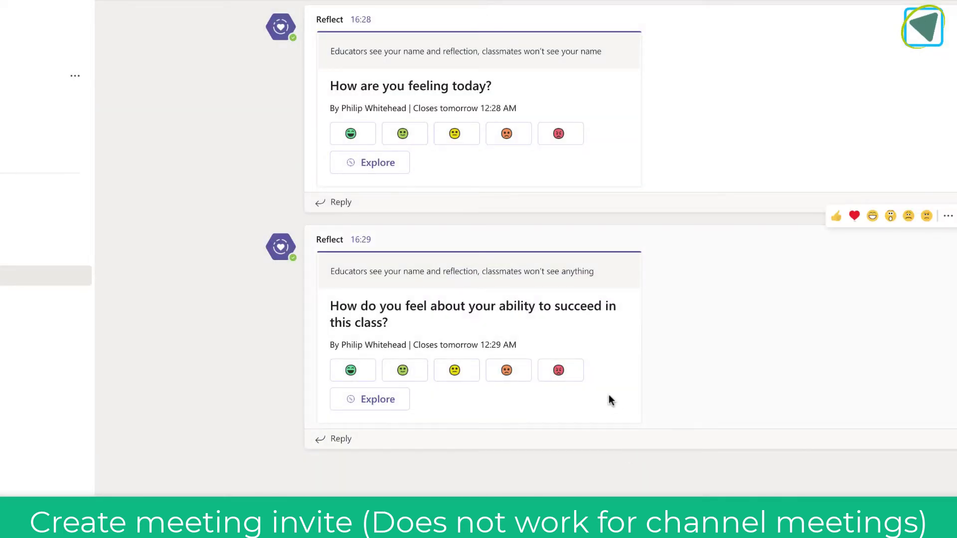
Answer the ability-to-succeed check-in with the middle emoji and 'tired', submit it and close the confirmation.
{"action": "left_click", "coordinate": [379, 167]}
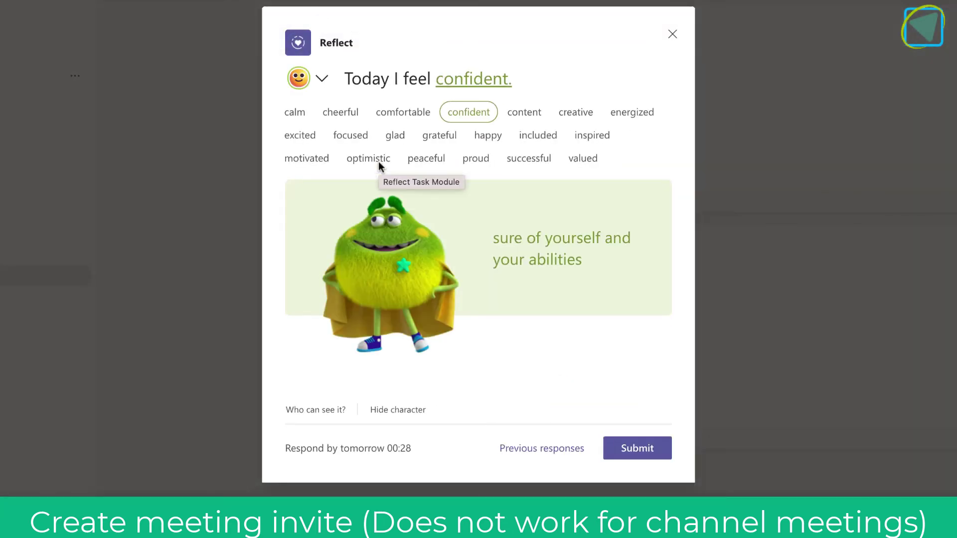
{"action": "left_click", "coordinate": [673, 34]}
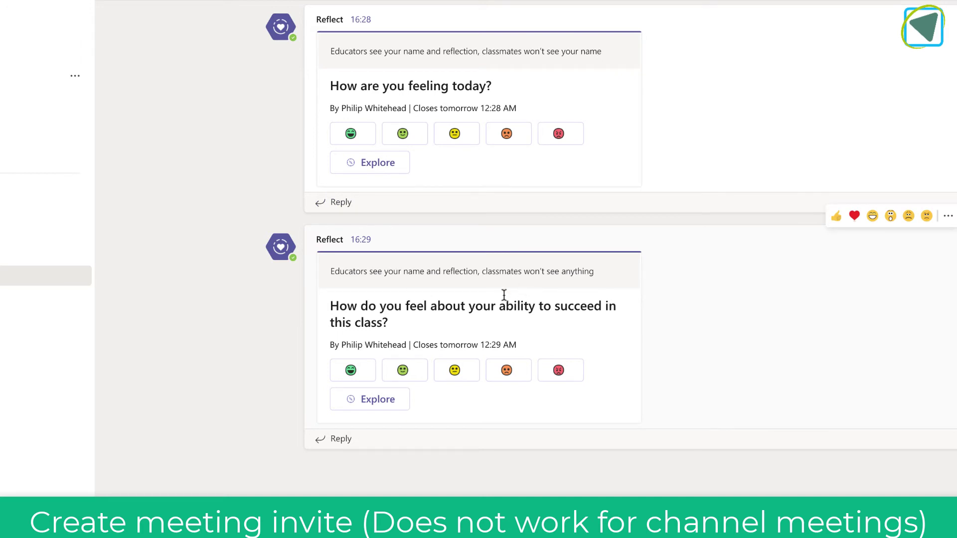
{"action": "left_click", "coordinate": [453, 371]}
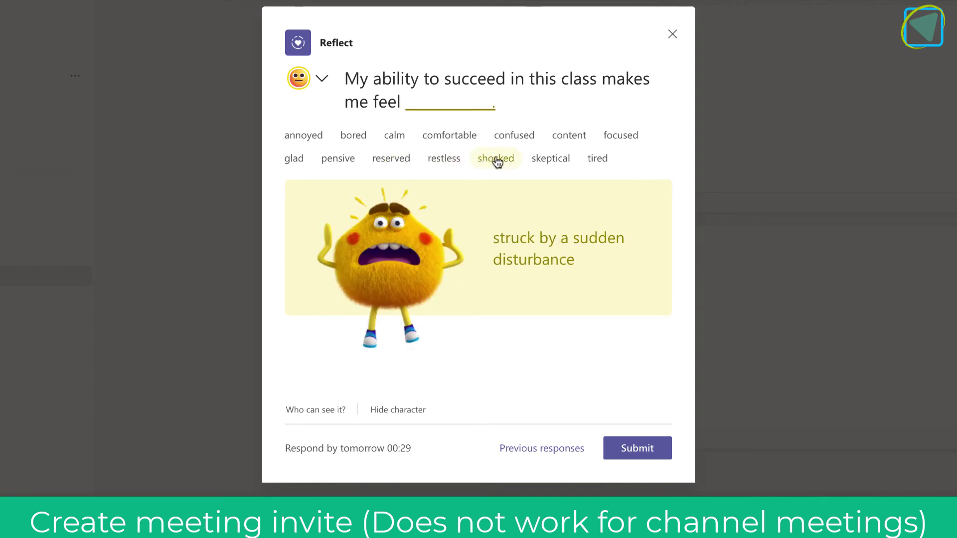
{"action": "left_click", "coordinate": [598, 160]}
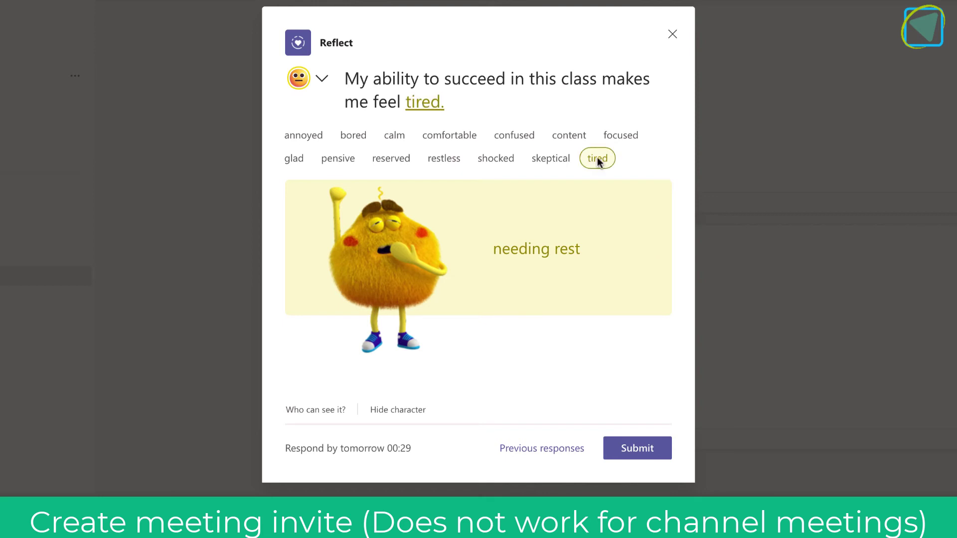
{"action": "left_click", "coordinate": [633, 447]}
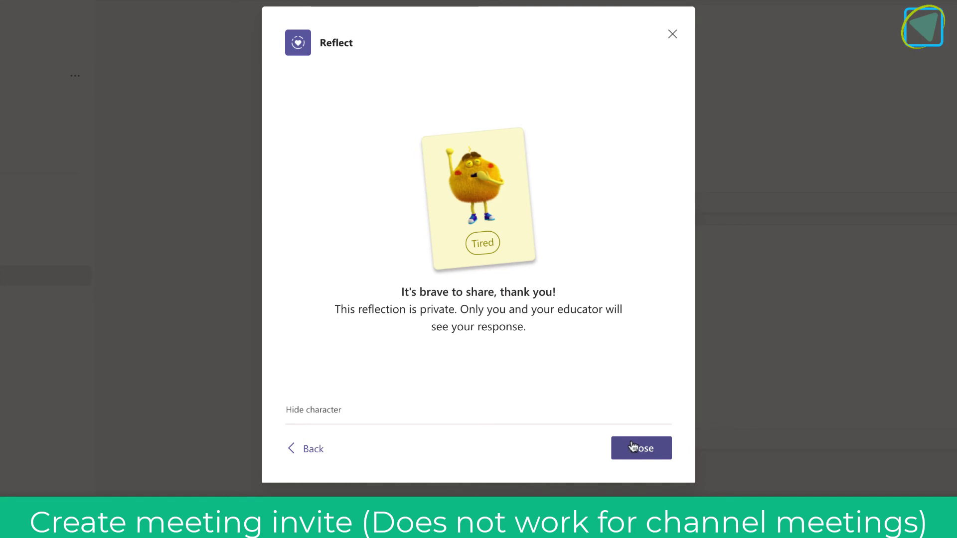
{"action": "left_click", "coordinate": [633, 448]}
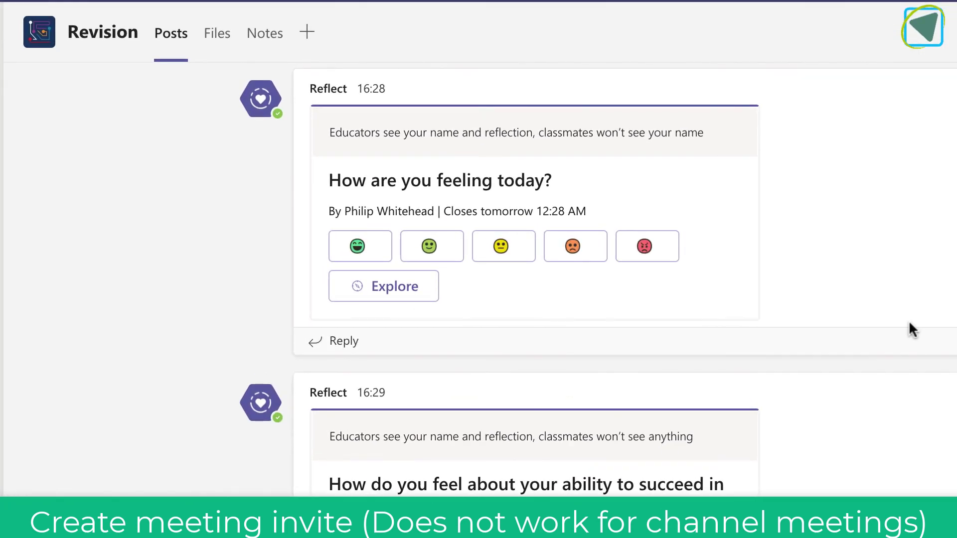
Explore the first check-in's results, drilling into the second-mood responder, then open the second check-in's results.
{"action": "left_click", "coordinate": [391, 289]}
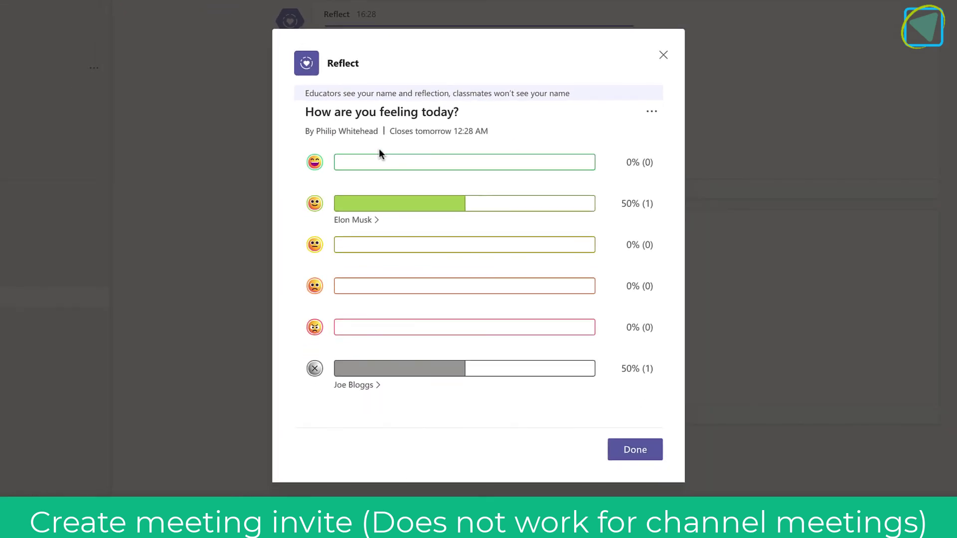
{"action": "left_click", "coordinate": [375, 207]}
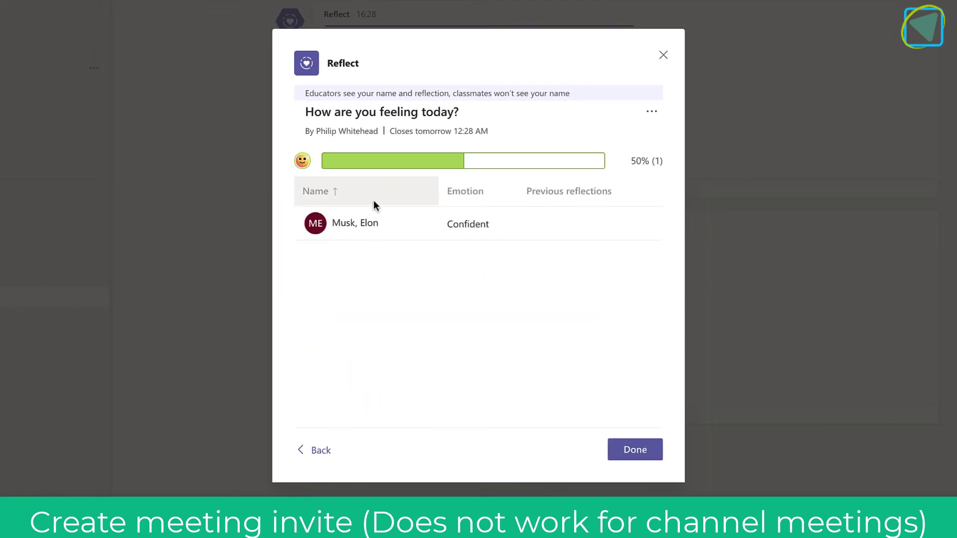
{"action": "left_click", "coordinate": [552, 220]}
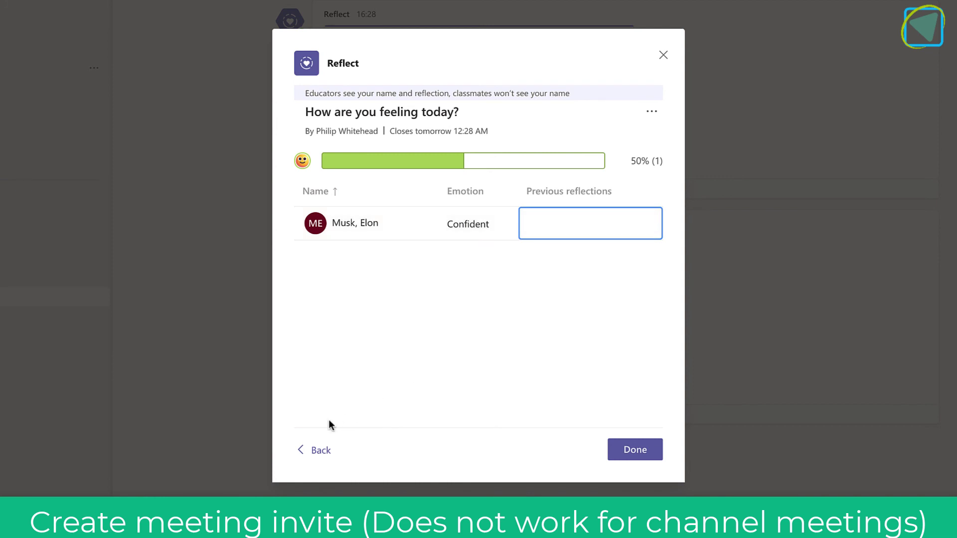
{"action": "left_click", "coordinate": [305, 449]}
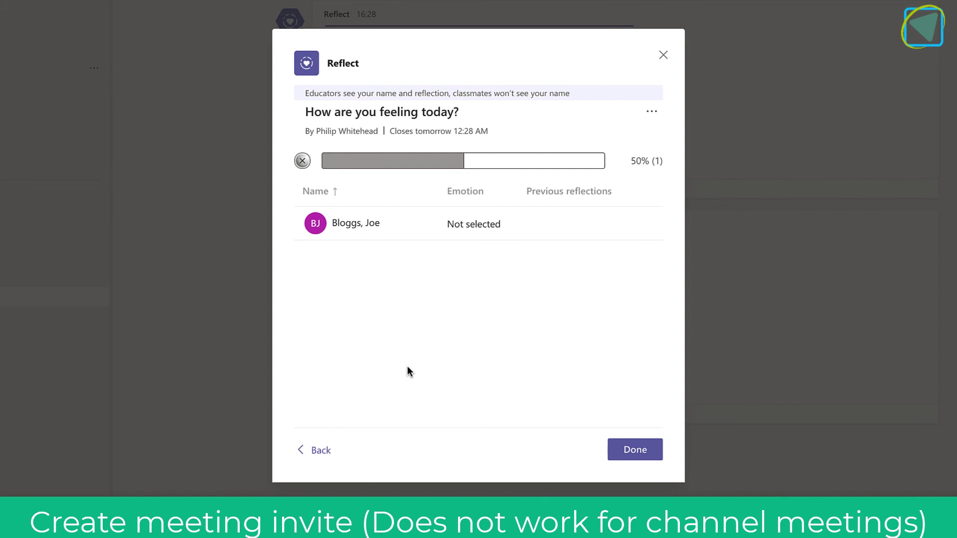
{"action": "left_click", "coordinate": [318, 446]}
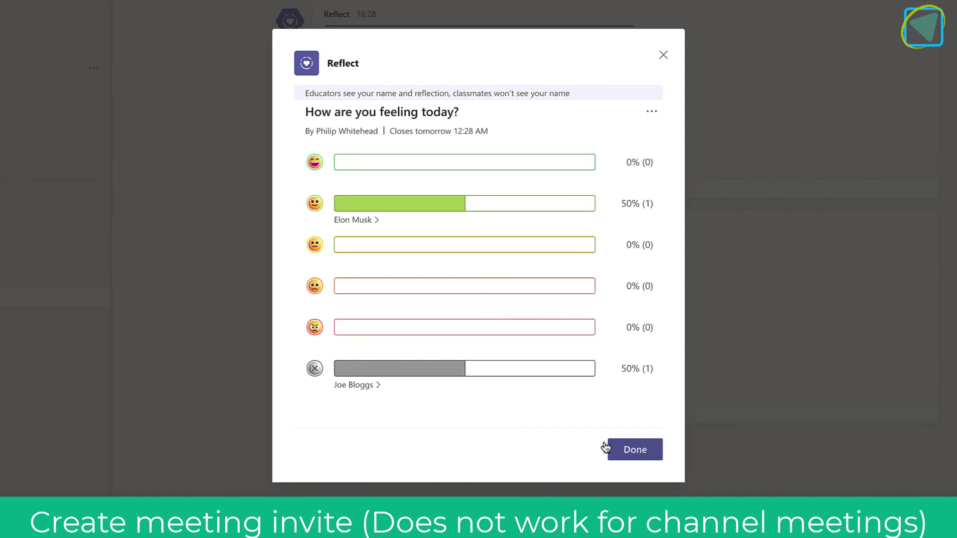
{"action": "left_click", "coordinate": [623, 449]}
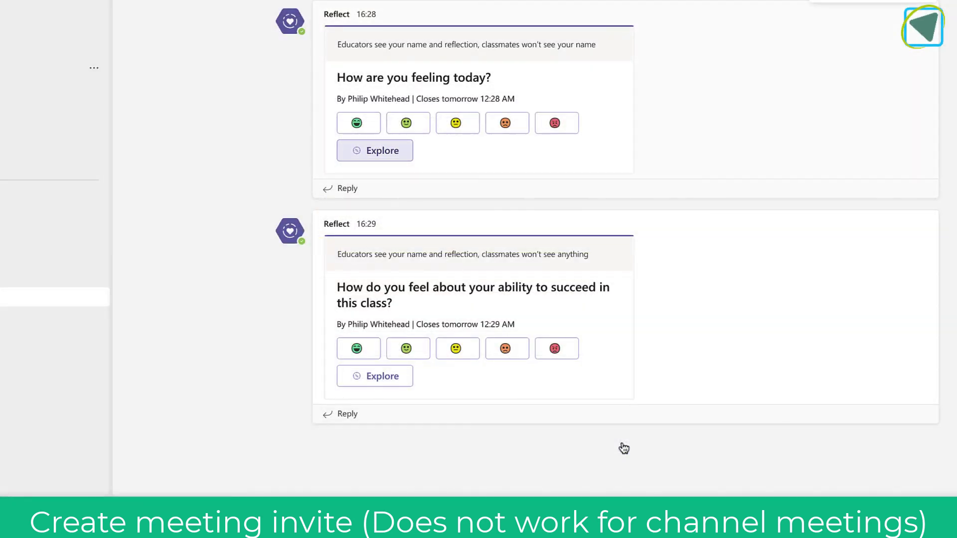
{"action": "left_click", "coordinate": [378, 380]}
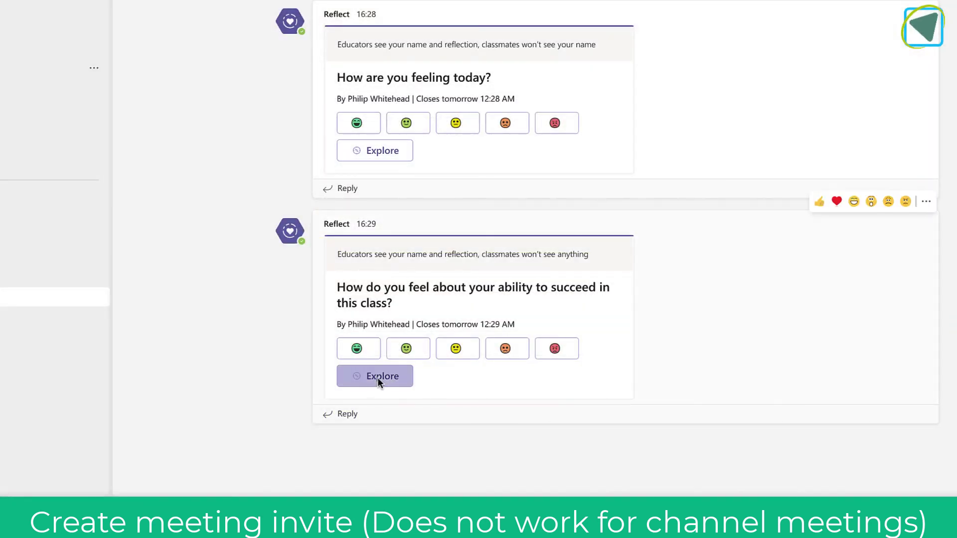